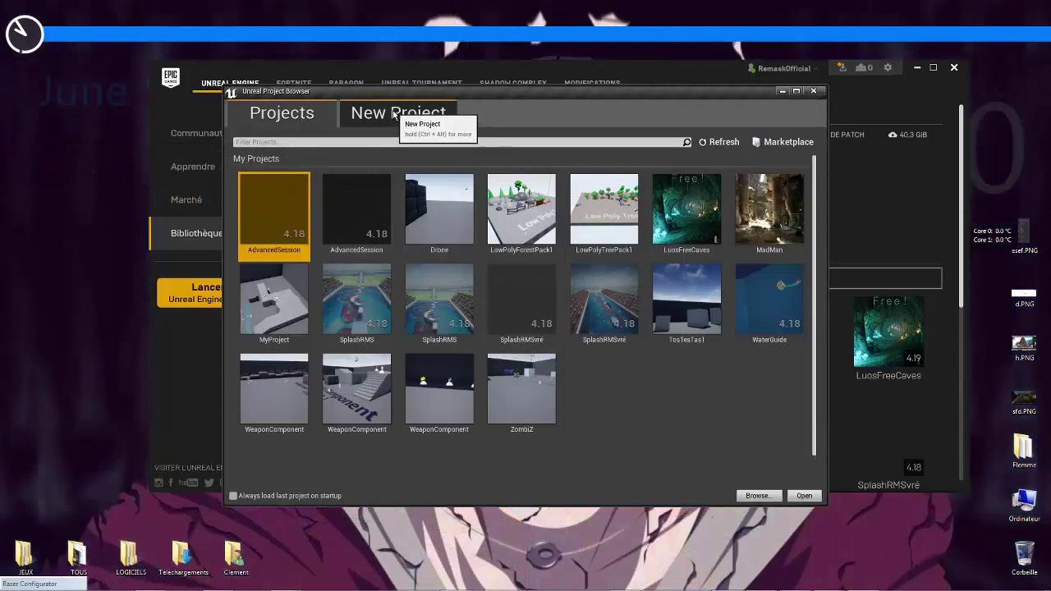
Start a new project, view the C++ templates and return to the Blueprint templates.
click(395, 117)
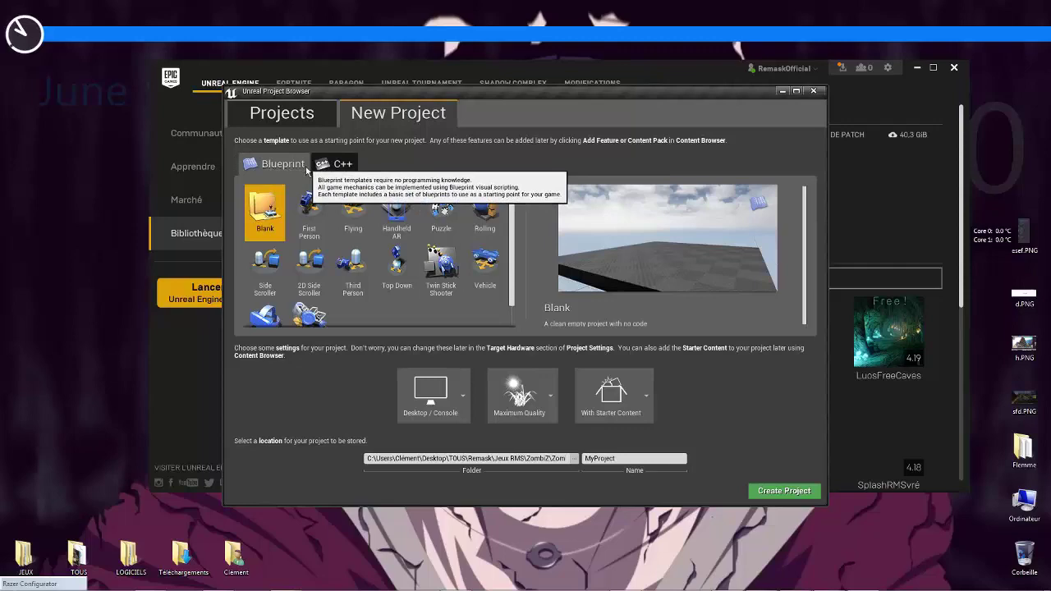
click(341, 164)
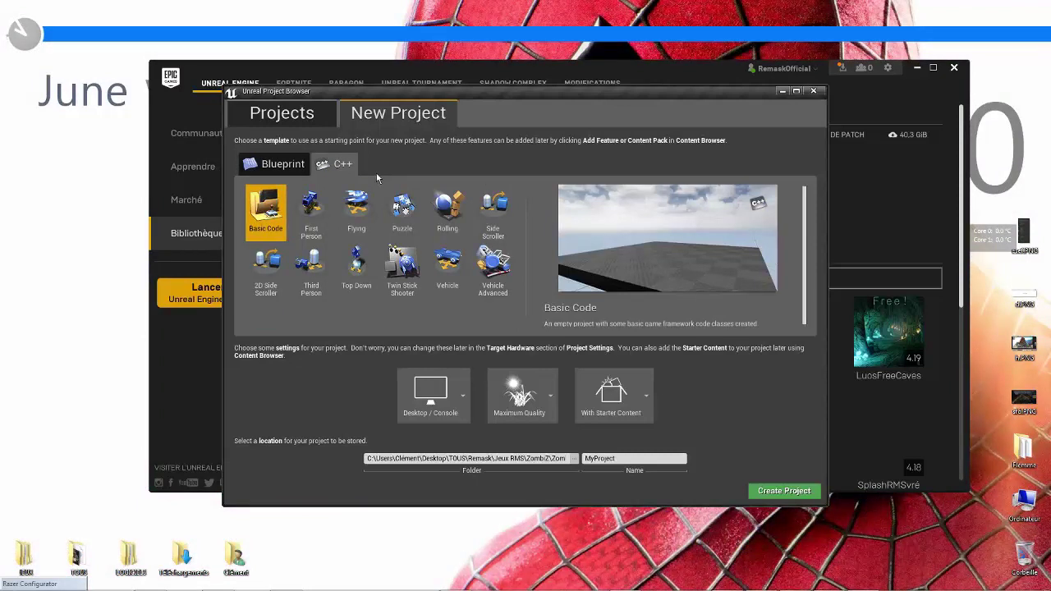
click(280, 164)
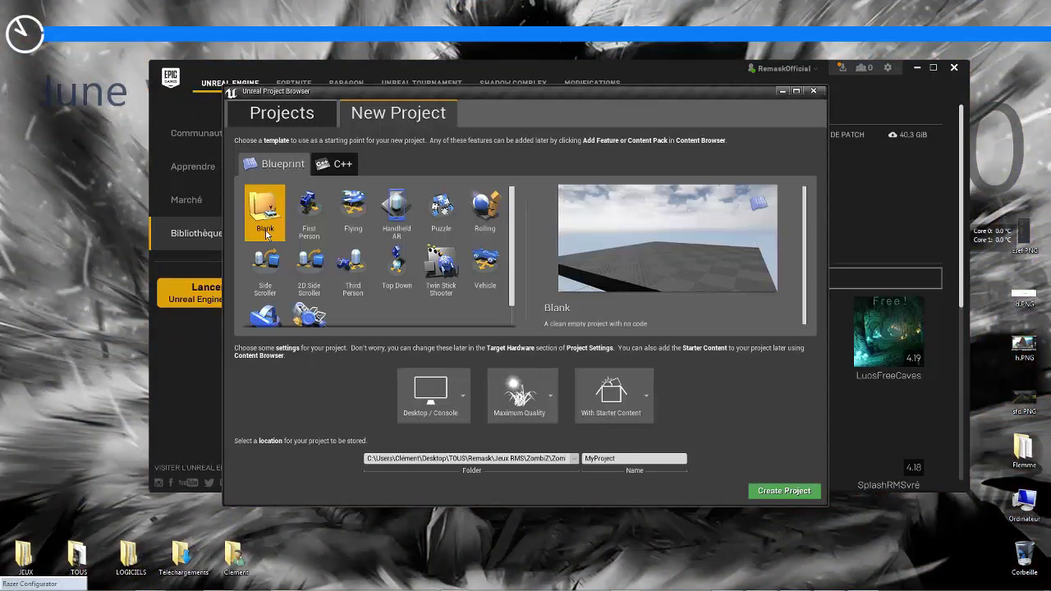
Examine the First Person, Flying, Handheld AR, Puzzle and Rolling template previews, including the Handheld AR description.
click(306, 212)
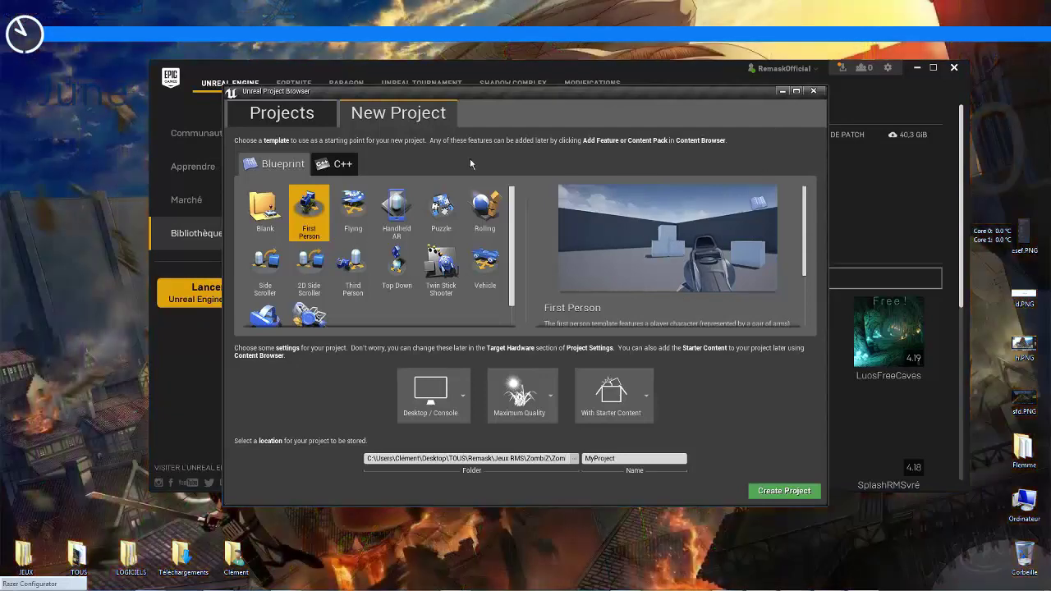
click(371, 211)
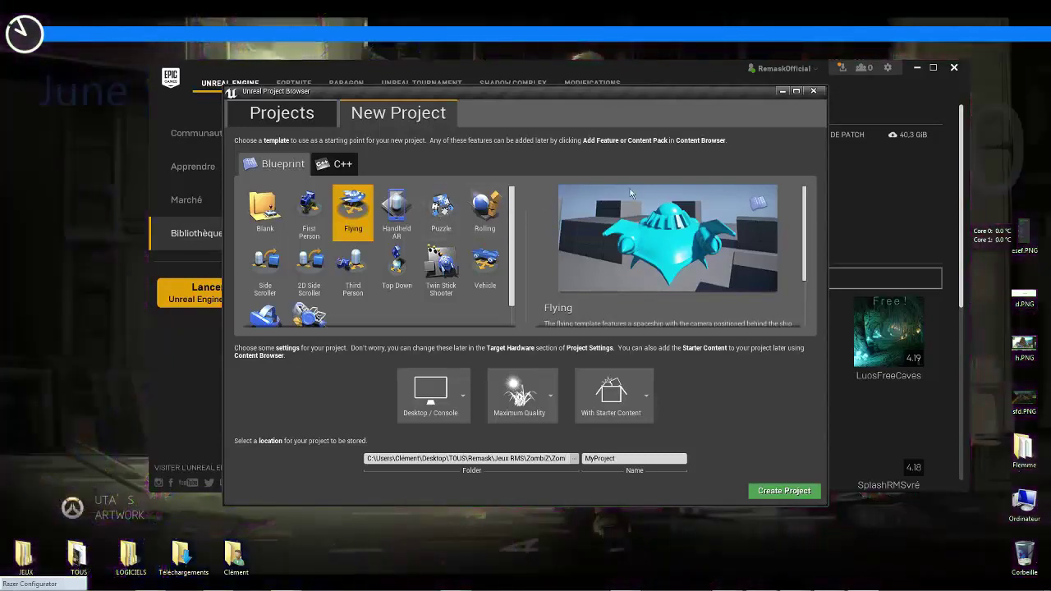
click(397, 211)
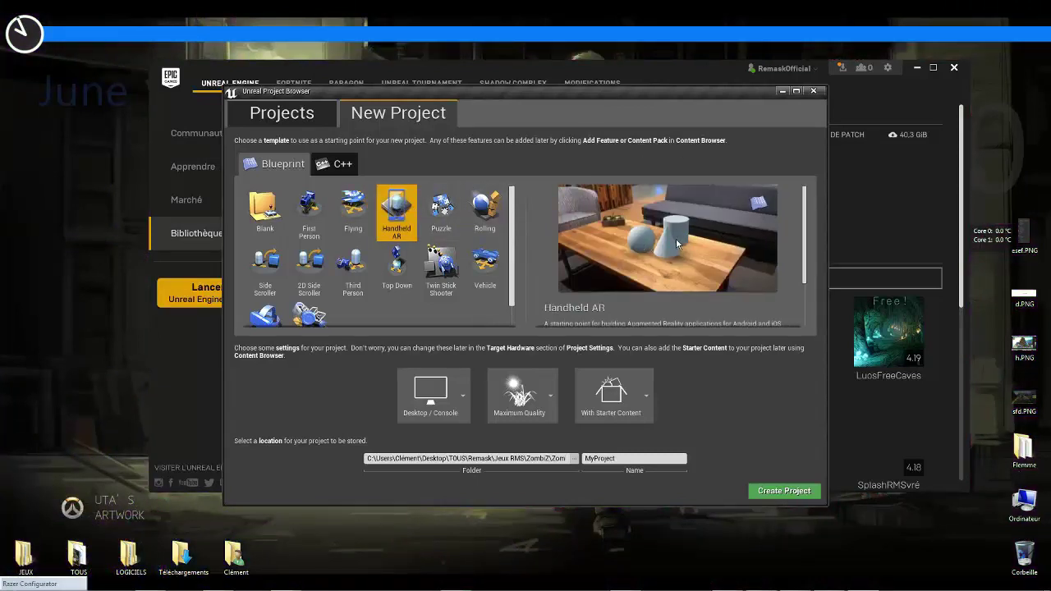
scroll(661, 238, down, 2)
scroll(665, 240, down, 2)
scroll(665, 243, up, 4)
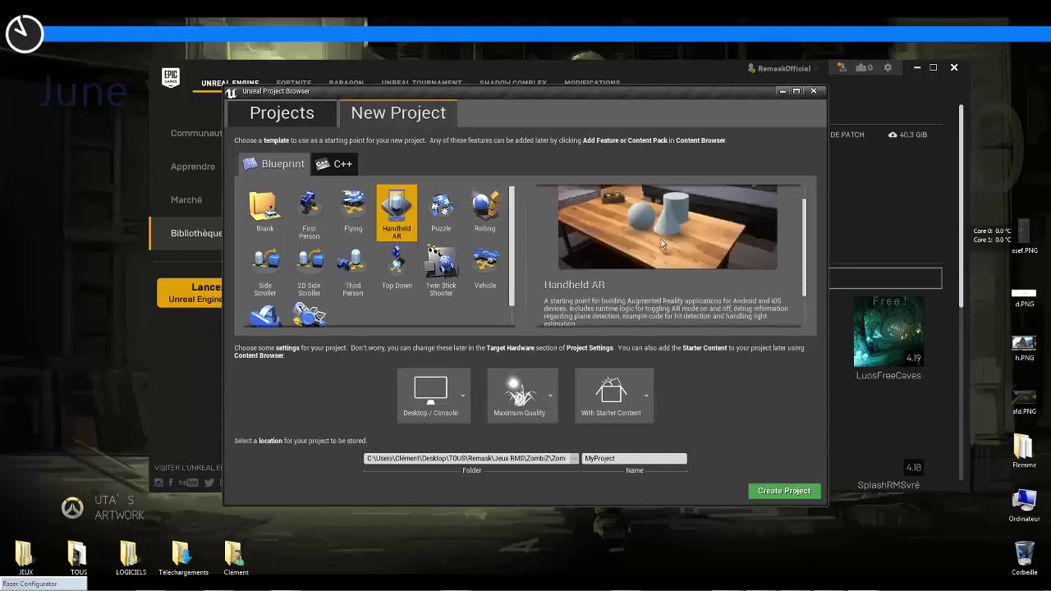
click(441, 209)
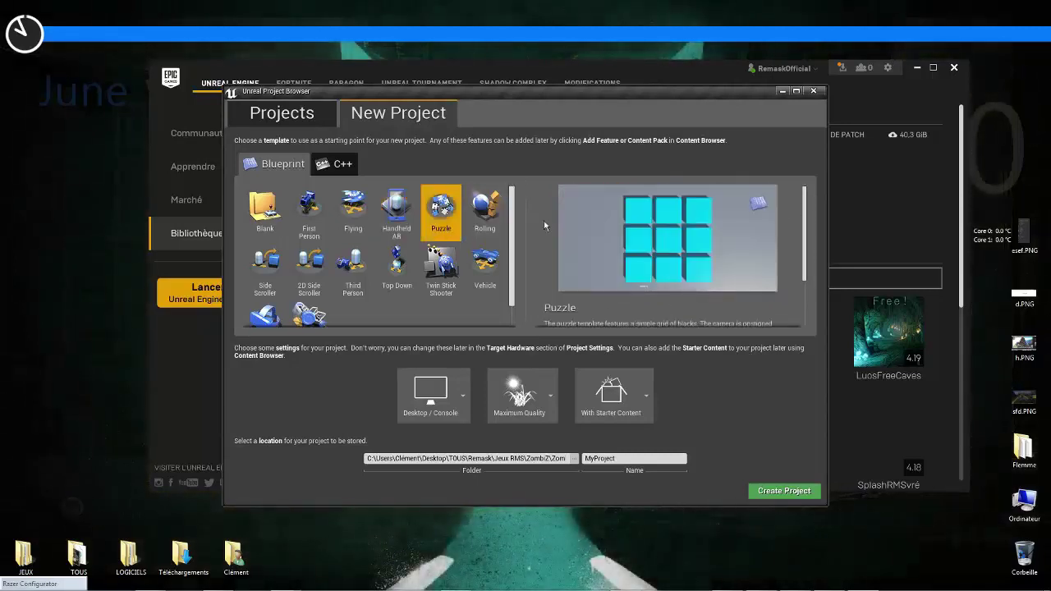
click(485, 210)
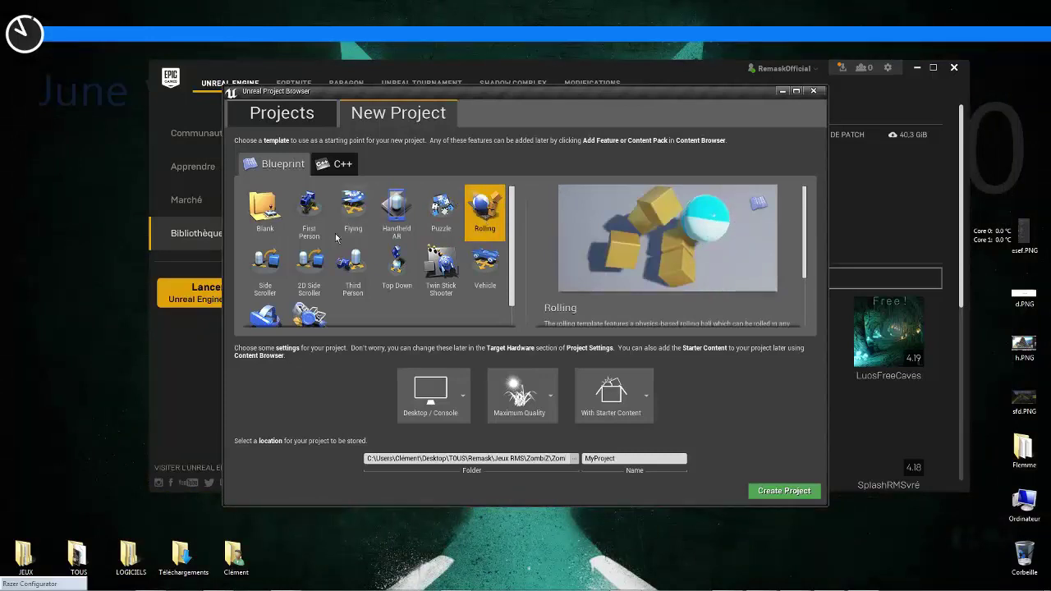
Compare the Side Scroller template with 2D Side Scroller, and the Third Person template with First Person.
click(274, 283)
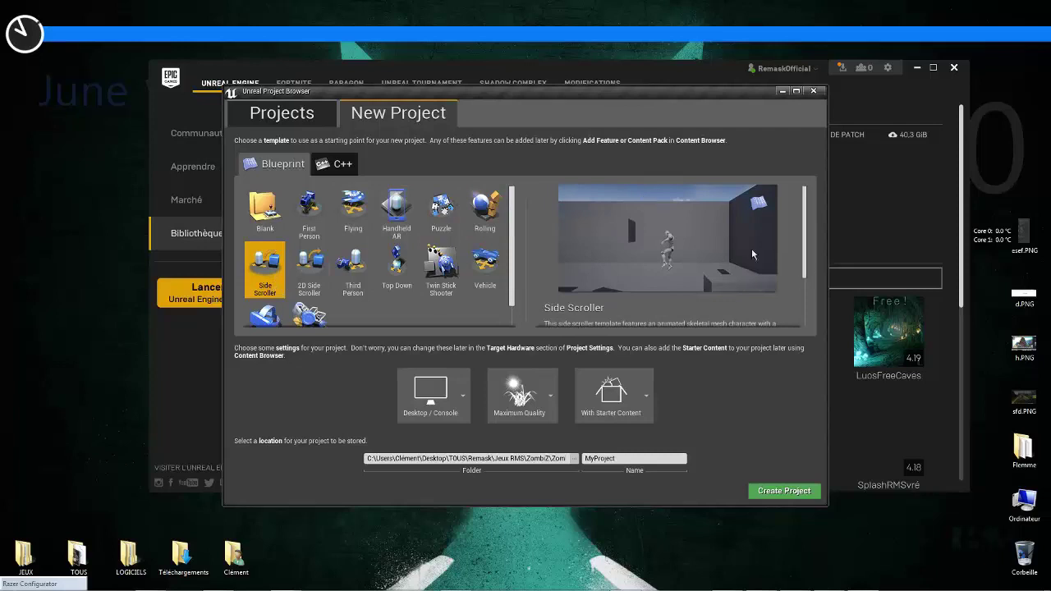
click(309, 269)
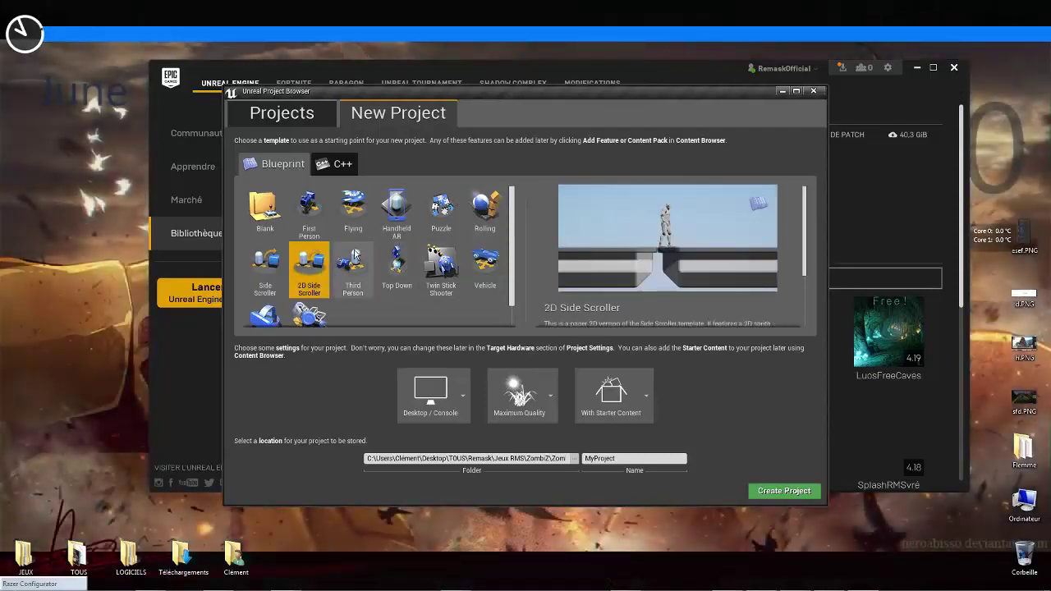
click(264, 269)
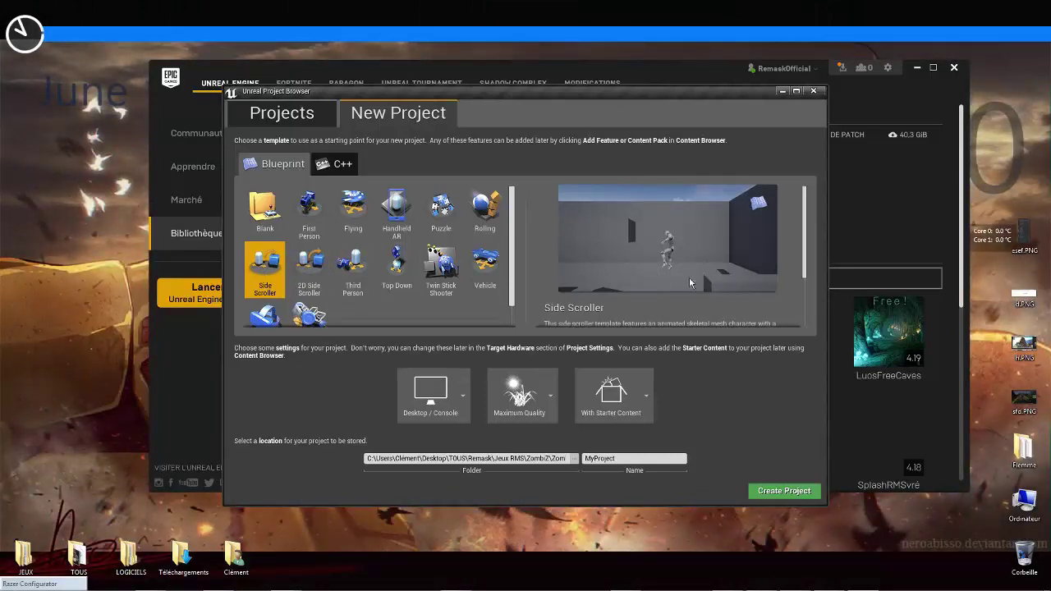
click(352, 268)
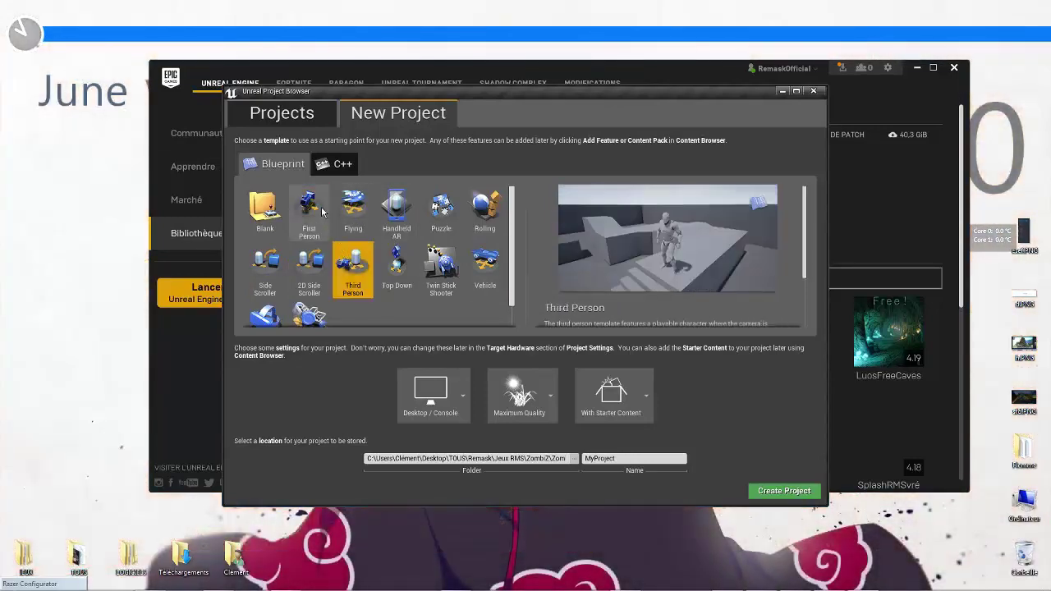
click(322, 211)
click(360, 277)
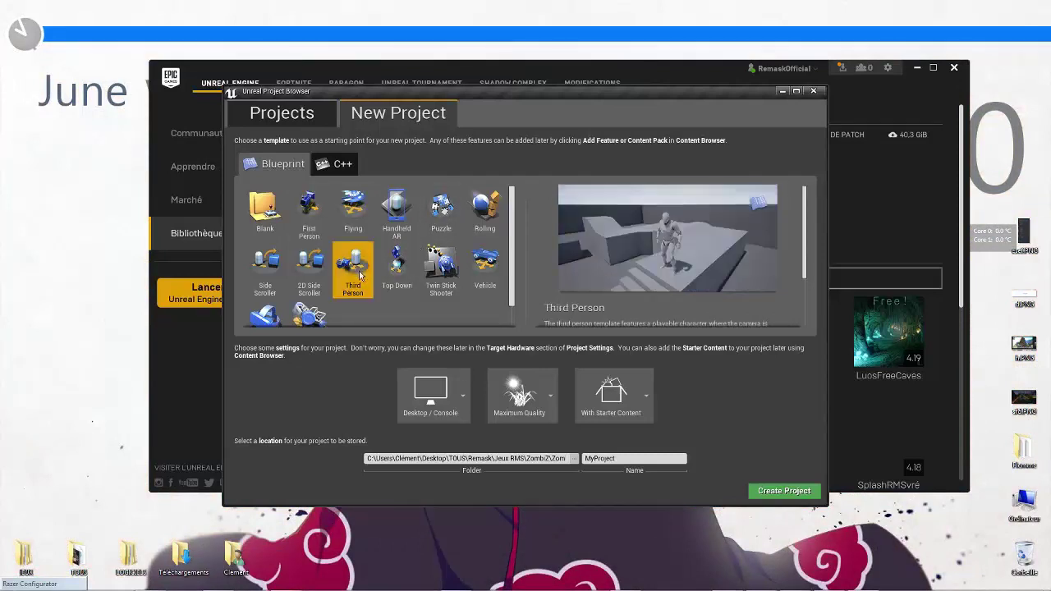
click(308, 210)
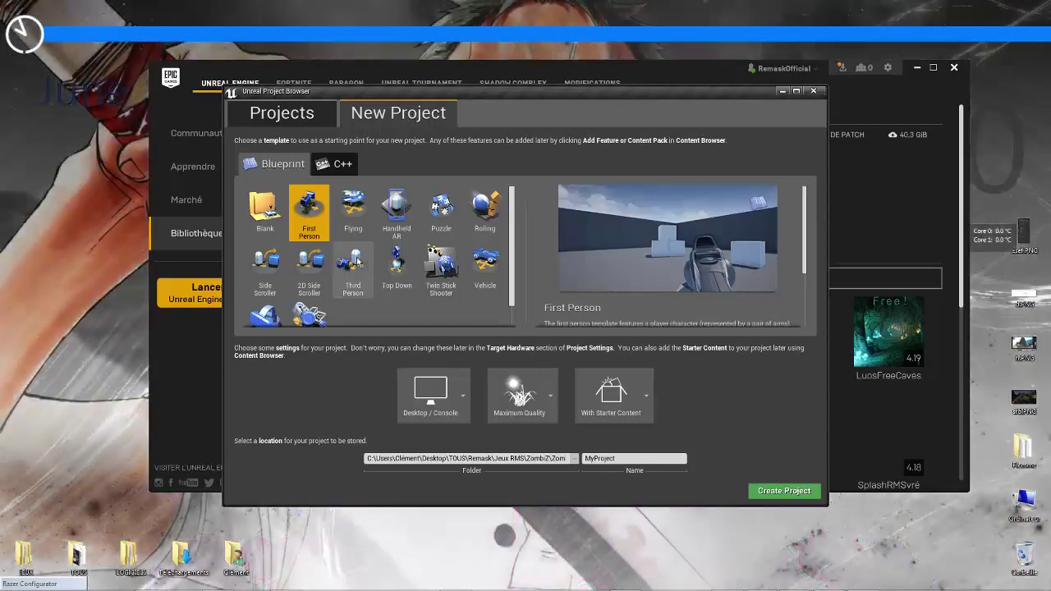
click(357, 261)
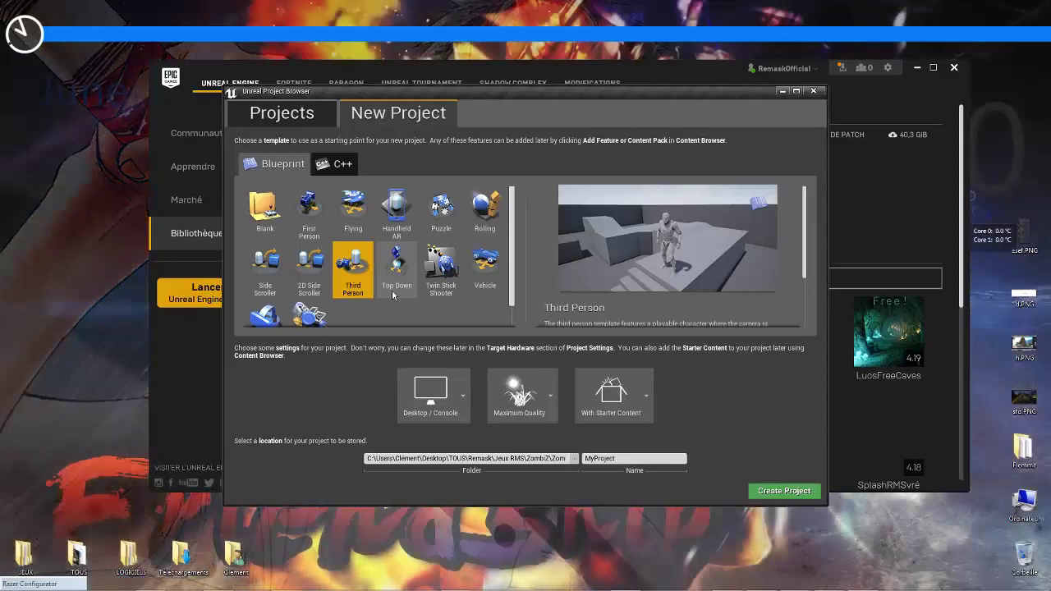
Examine the Top Down, Twin Stick Shooter and Virtual Reality templates, and compare Vehicle with Vehicle Advanced.
click(395, 287)
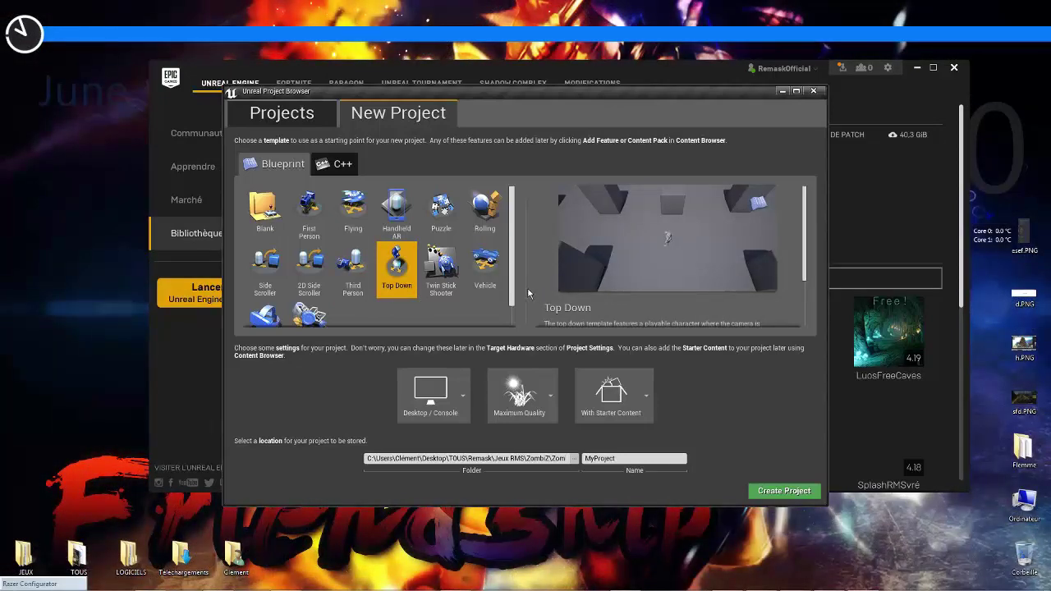
click(431, 273)
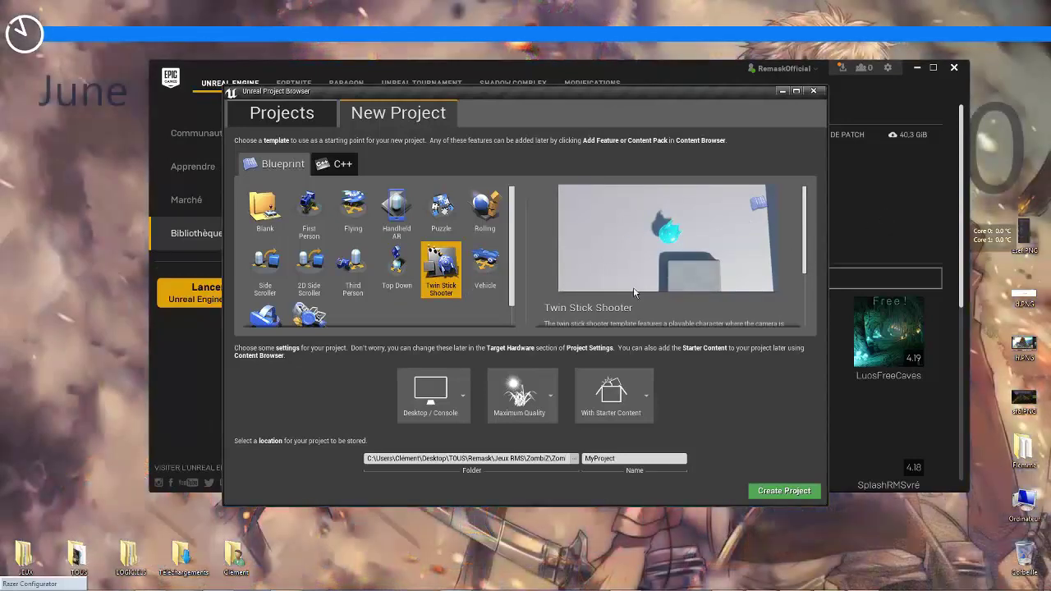
click(485, 287)
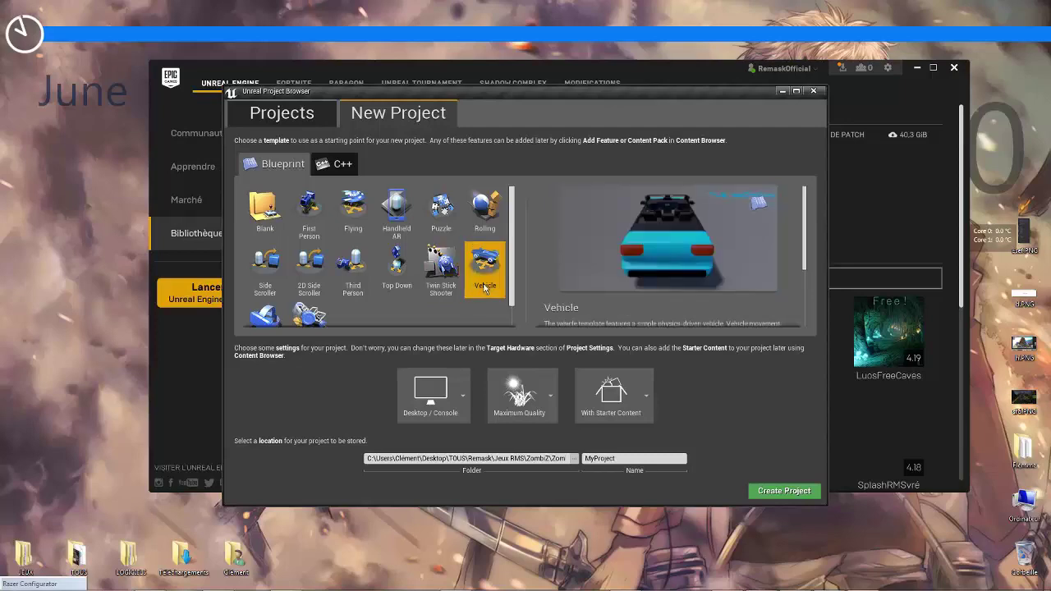
scroll(736, 239, down, 3)
scroll(736, 240, up, 3)
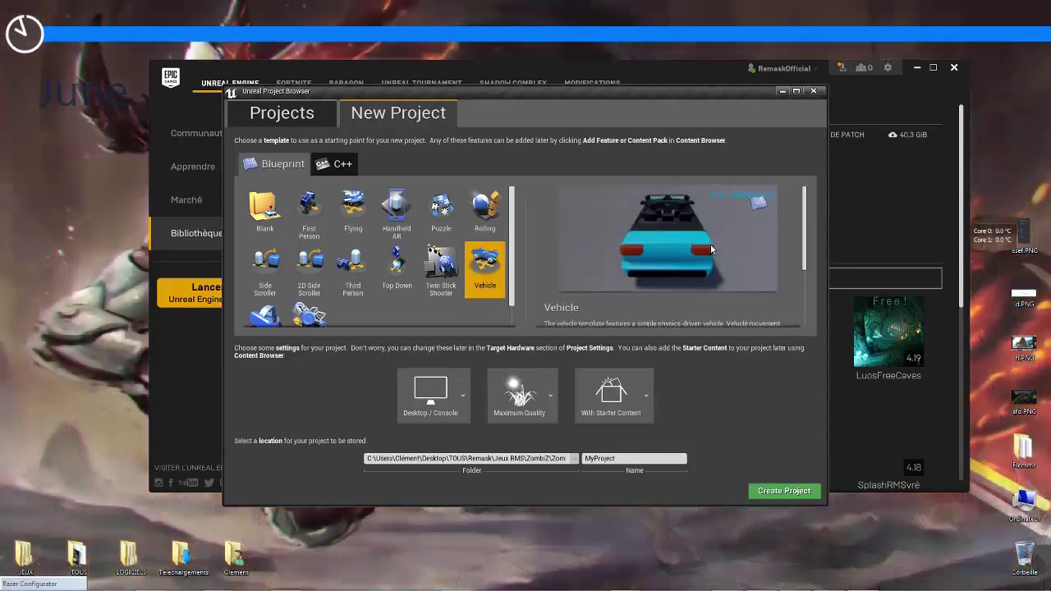
scroll(455, 269, down, 1)
click(265, 297)
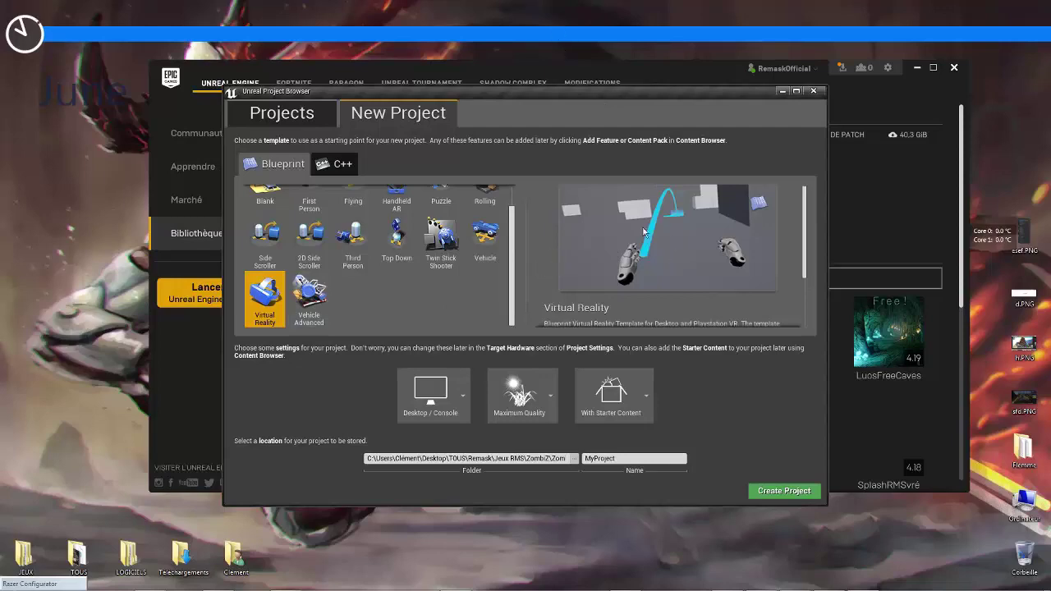
click(308, 297)
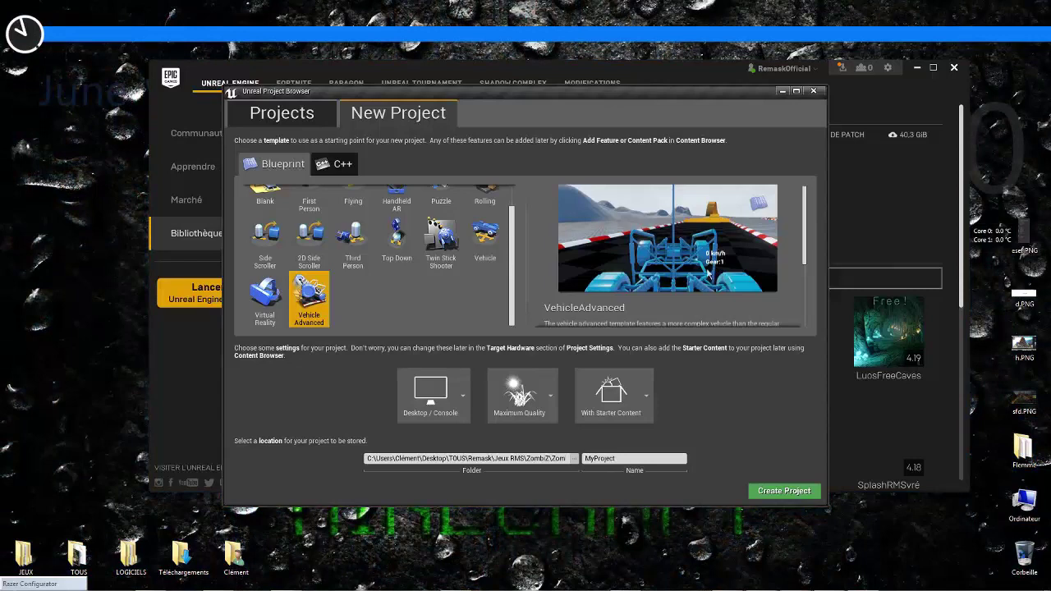
click(485, 238)
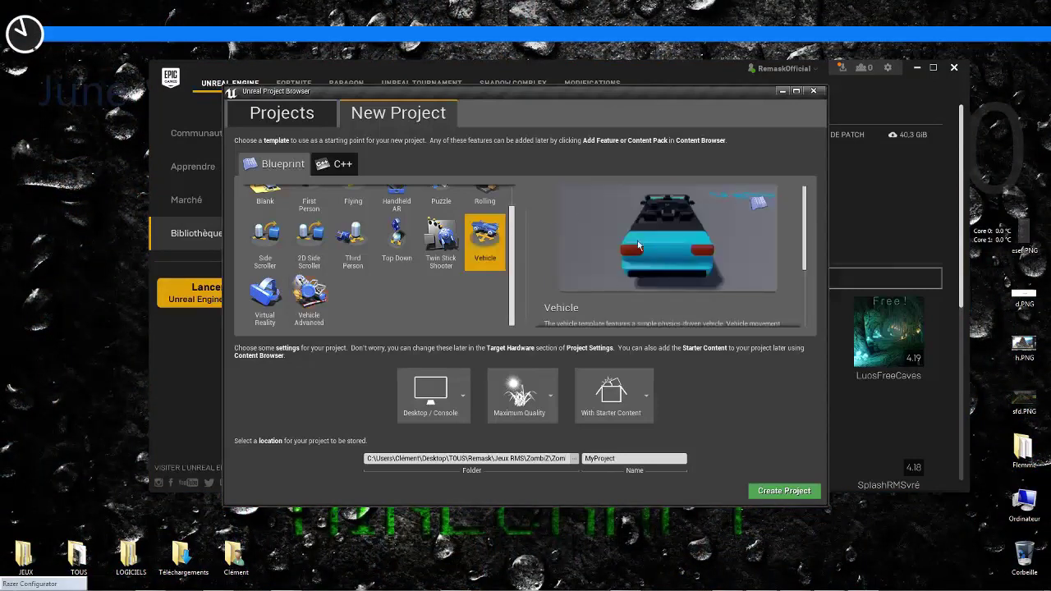
click(309, 300)
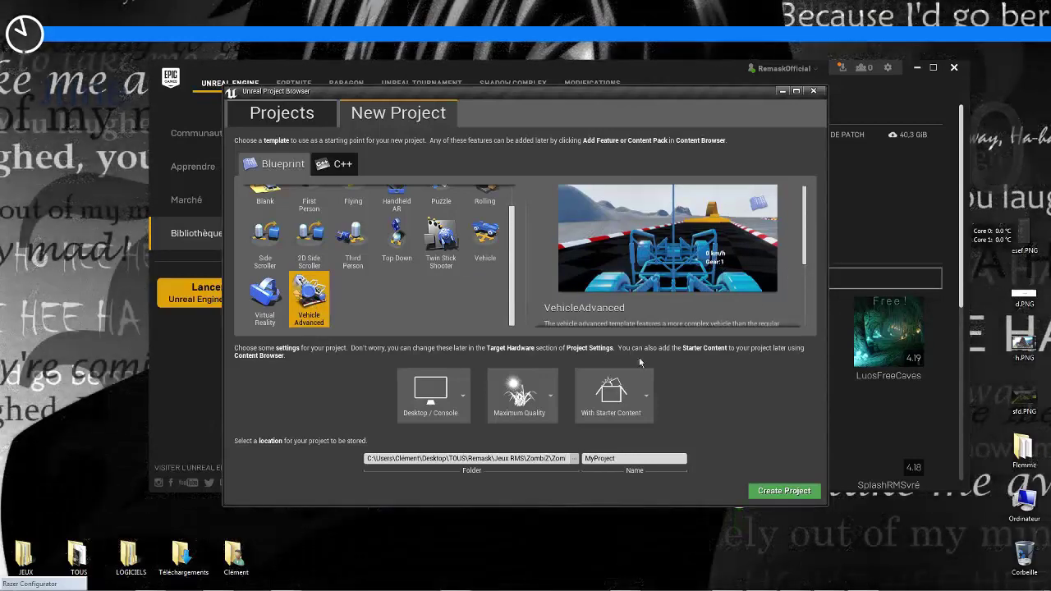
Choose the Third Person Blueprint template for the project and read its description.
scroll(490, 280, up, 1)
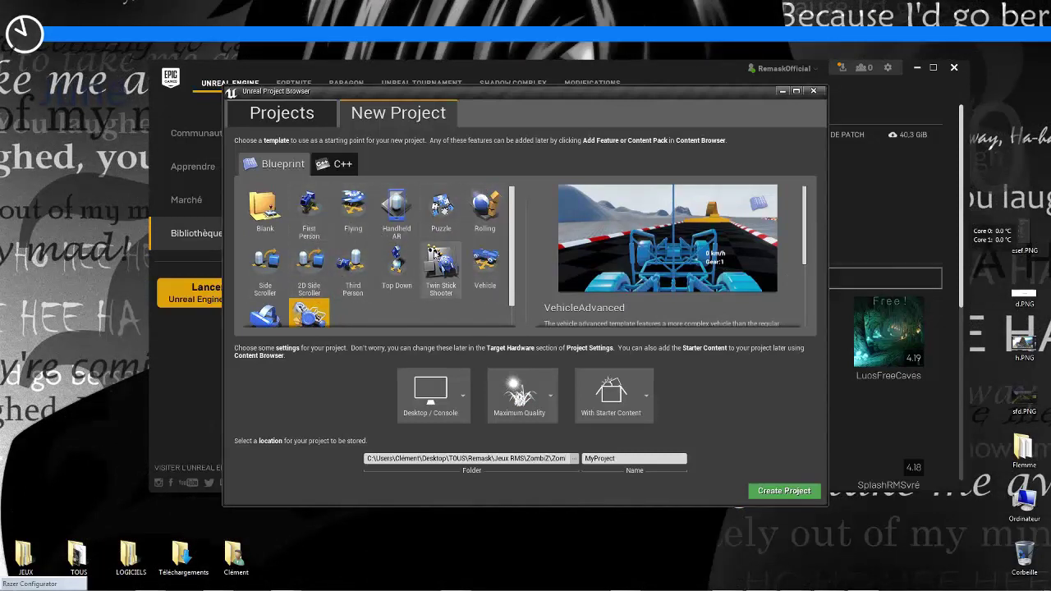
click(353, 269)
scroll(714, 211, down, 2)
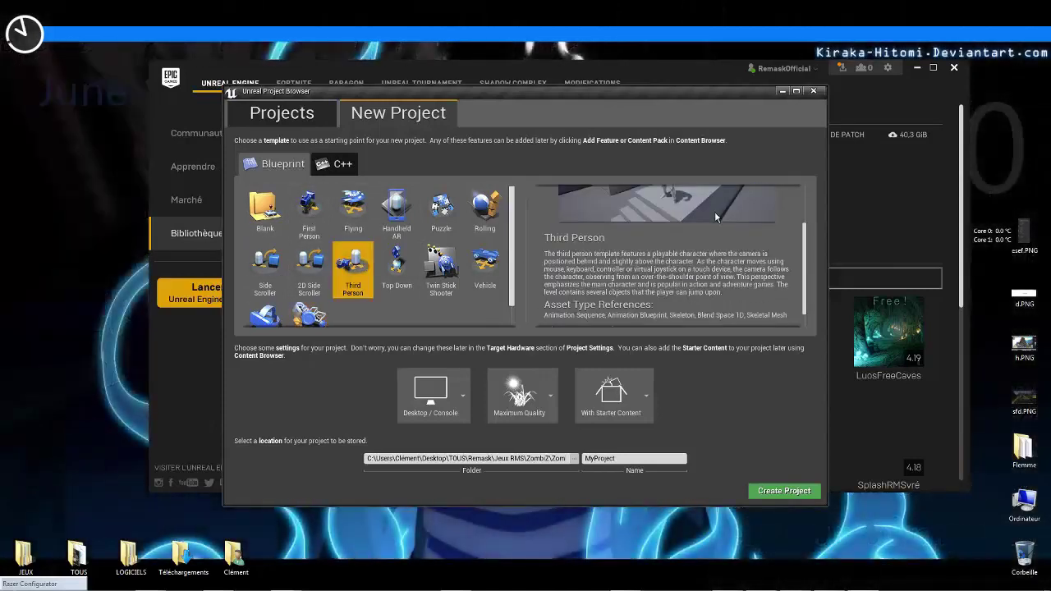
scroll(714, 211, up, 2)
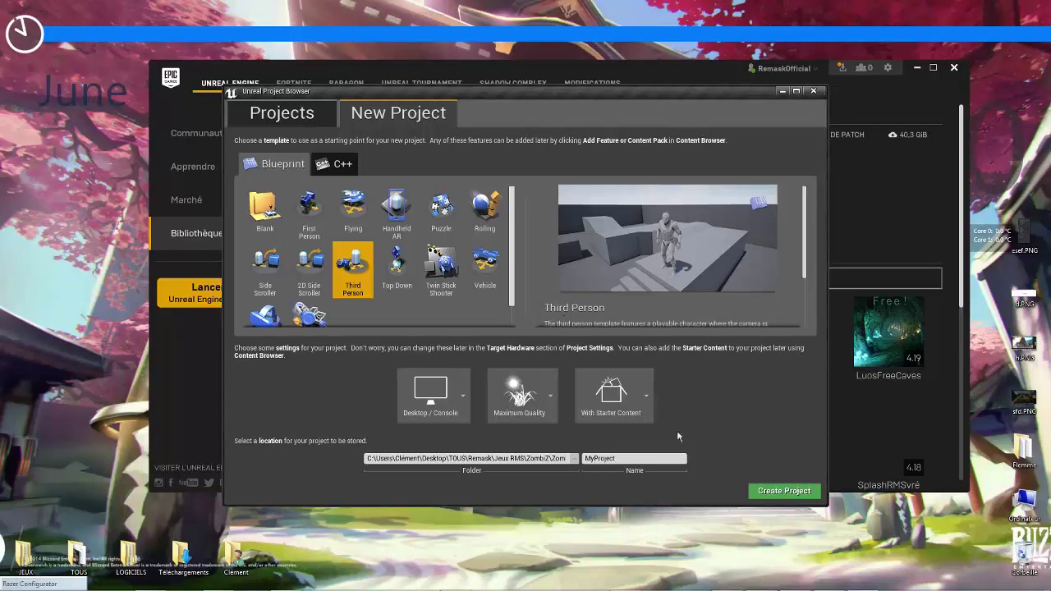
Name the new project TutoUE4.
double_click(597, 458)
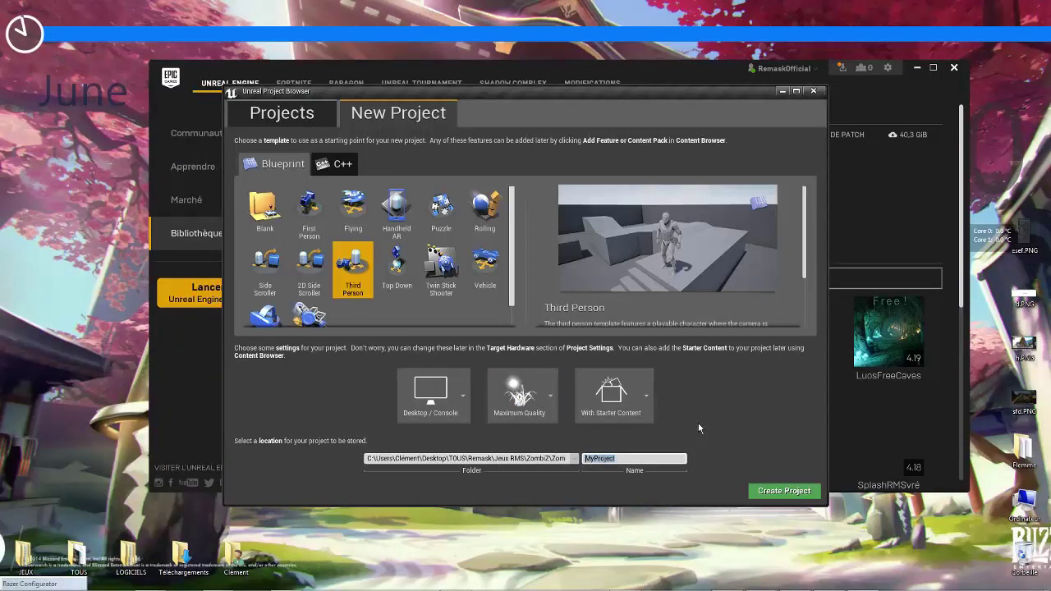
text(Tuto)
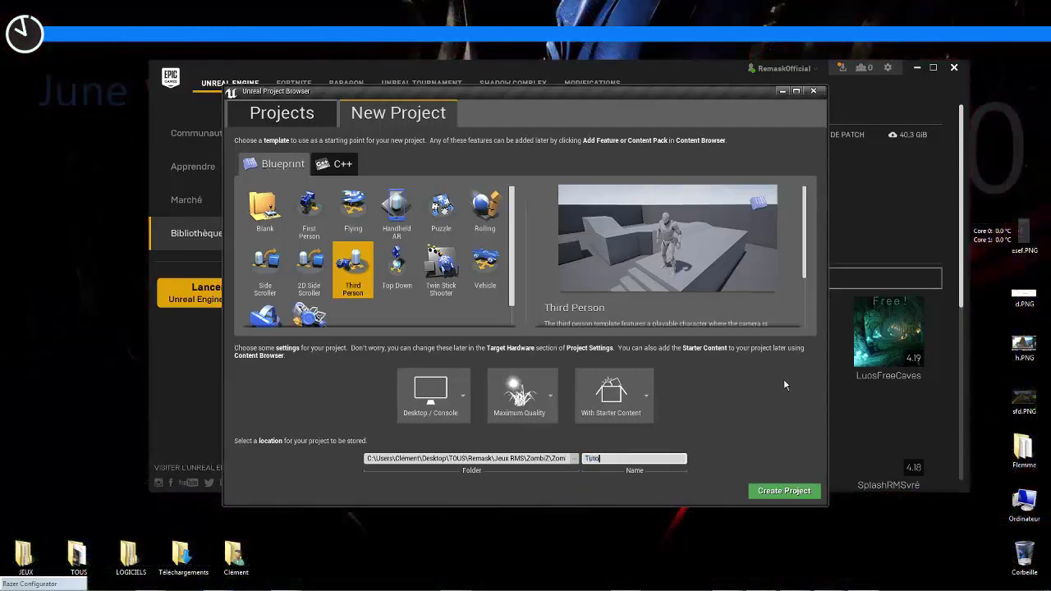
text(UE4)
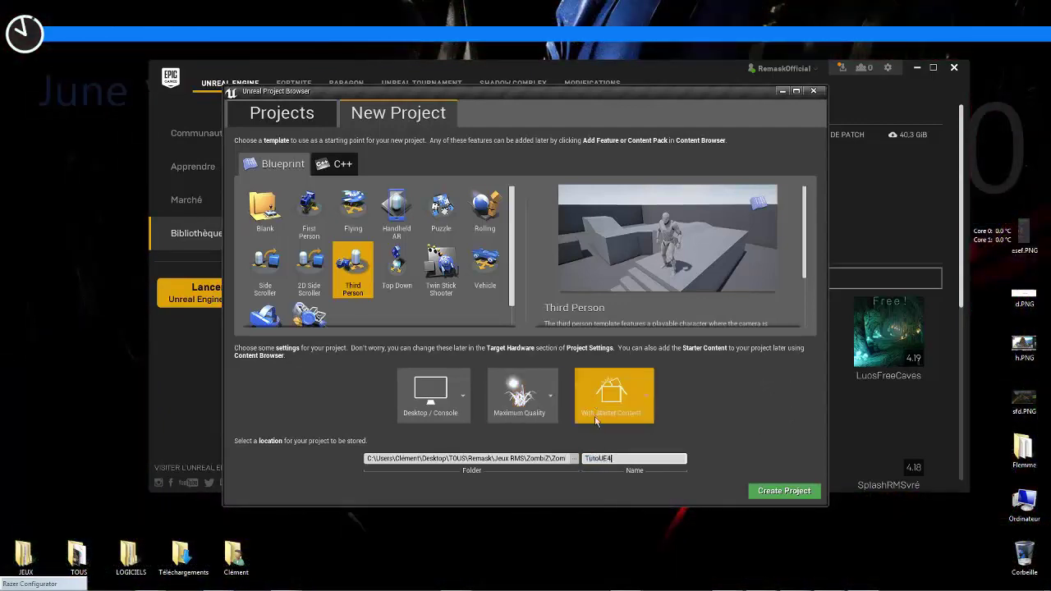
Browse for the project location and open the Savoir Développer folder inside TOUS.
click(573, 458)
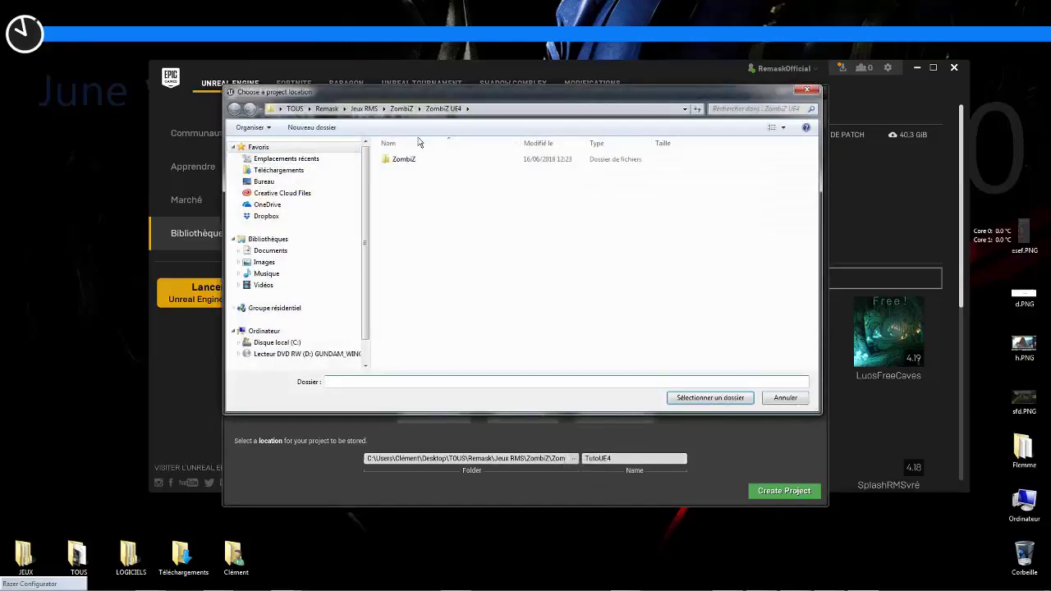
click(294, 109)
click(427, 250)
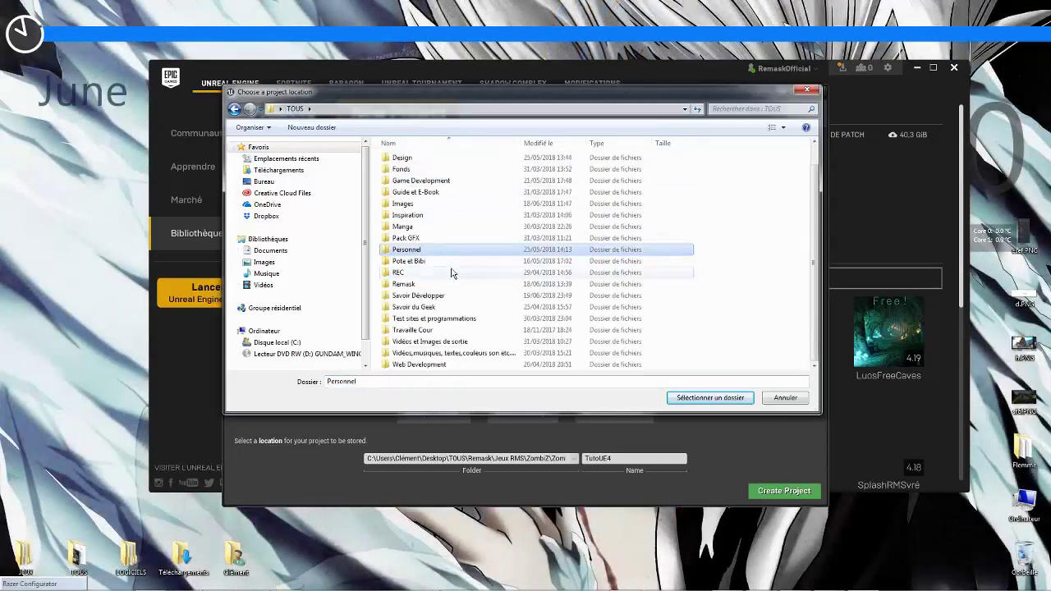
double_click(444, 297)
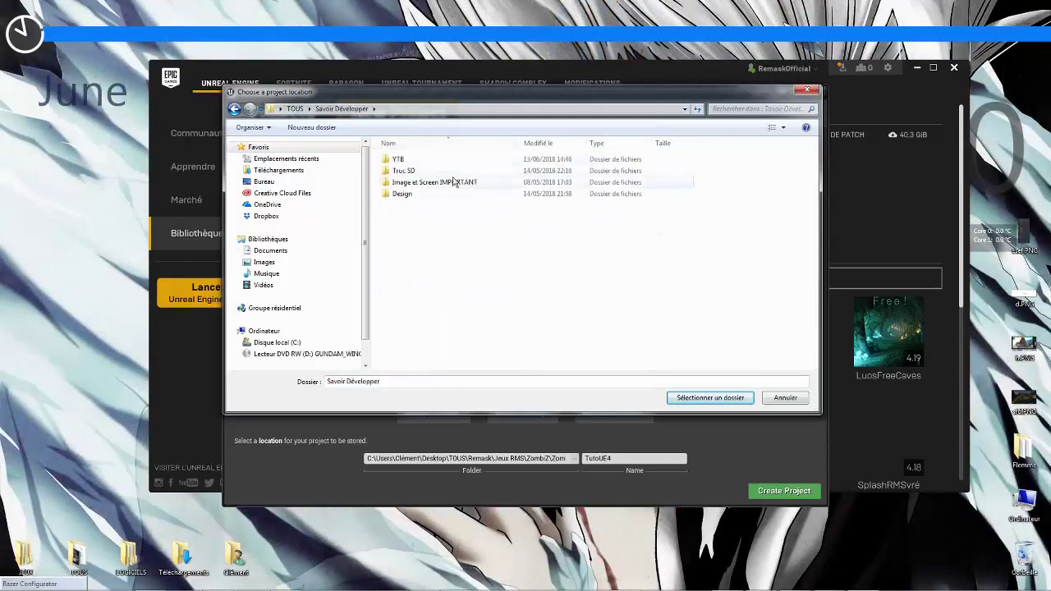
Create a folder named Série inside Savoir Développer and choose it as the project location.
right_click(433, 240)
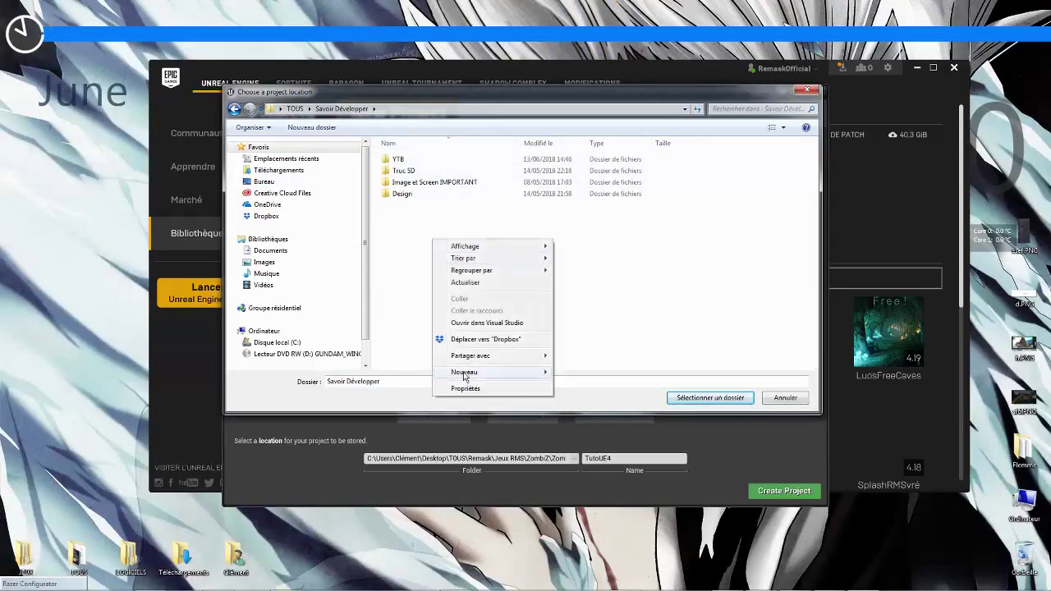
mouse_move(464, 376)
click(593, 371)
text(Se)
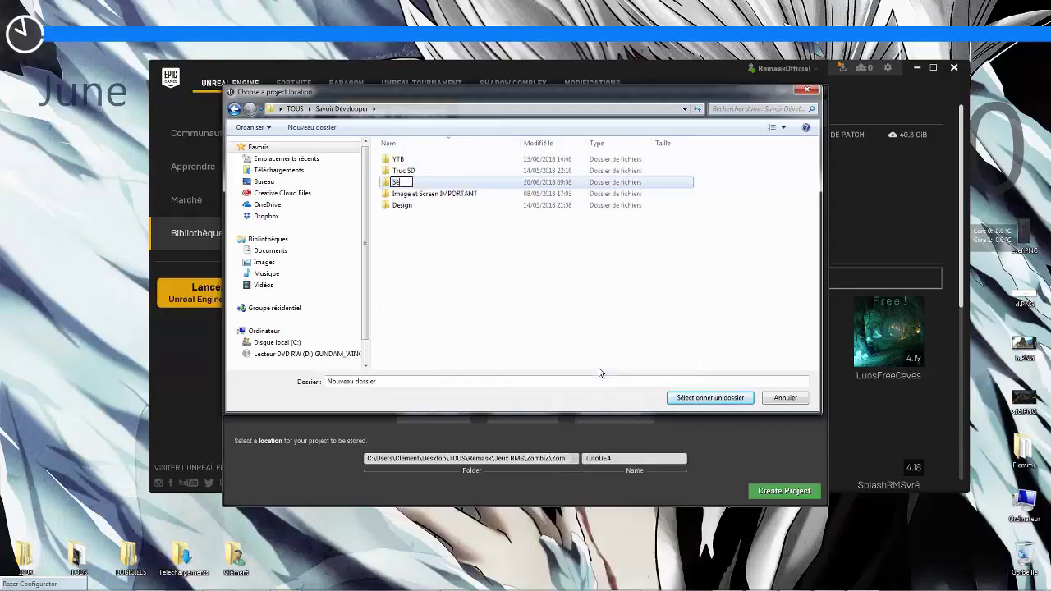
text(rie)
key(Return)
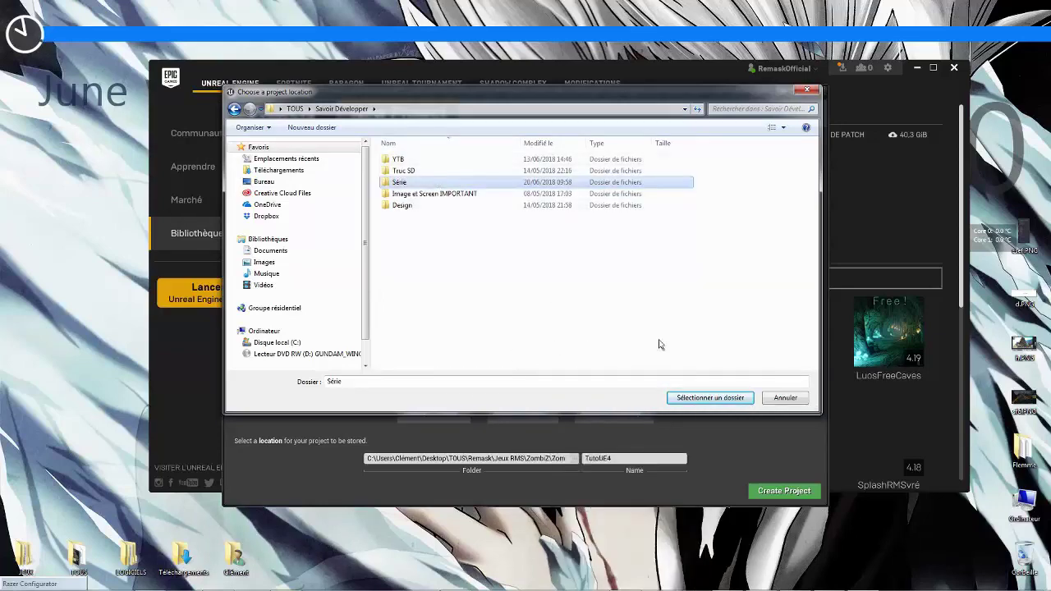
click(709, 397)
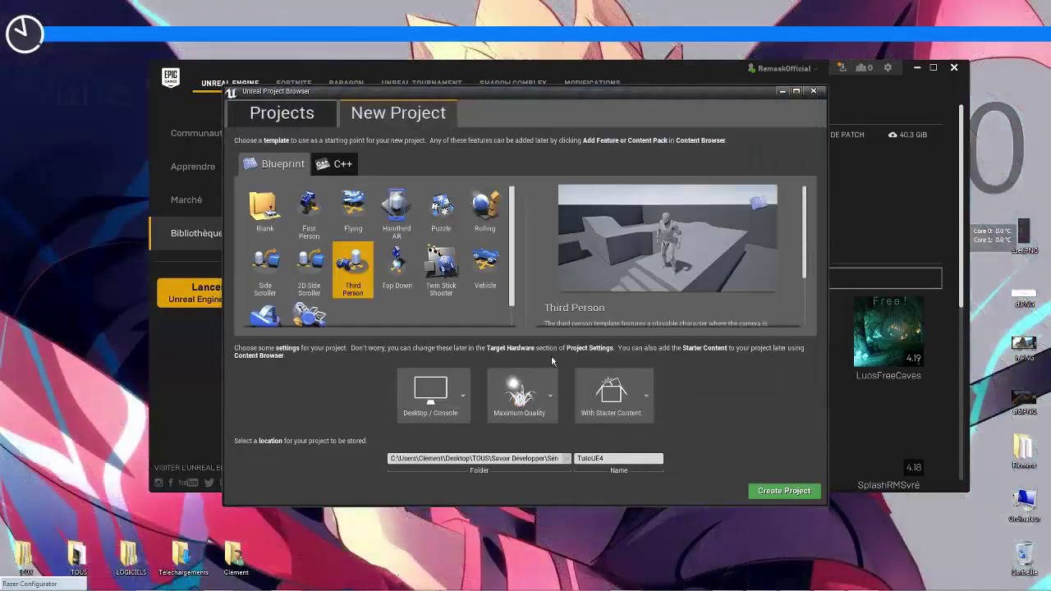
Keep Desktop / Console as the target hardware, and review the quality and starter content options, leaving Maximum Quality selected.
click(430, 395)
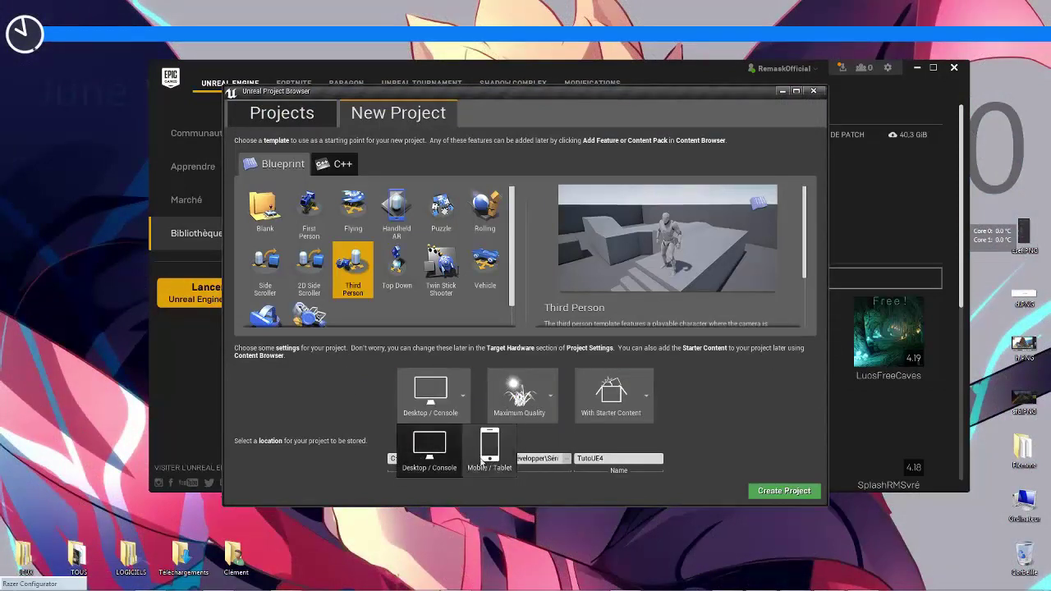
click(430, 450)
click(519, 395)
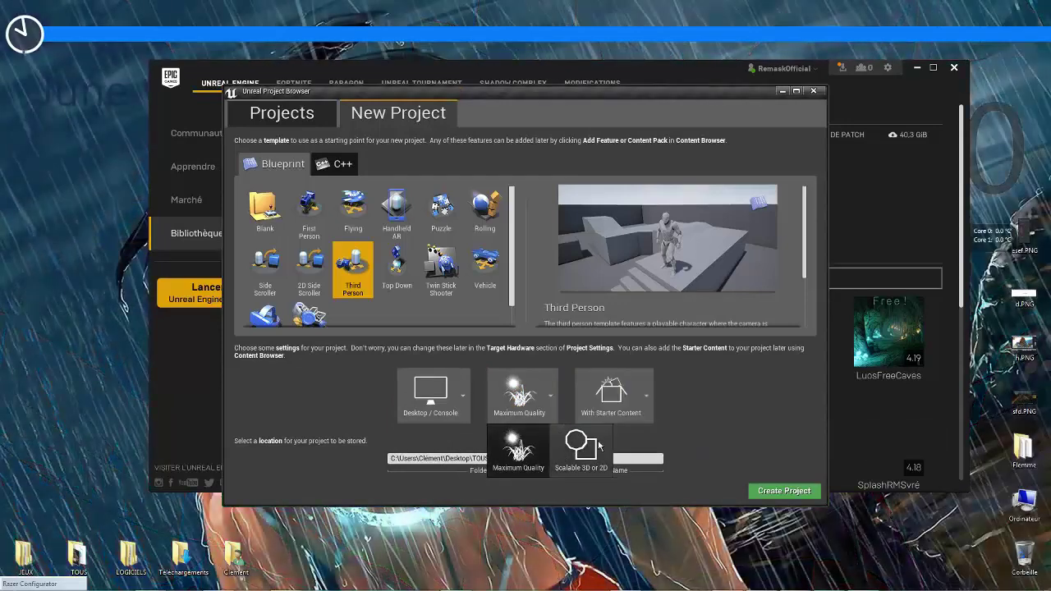
click(609, 399)
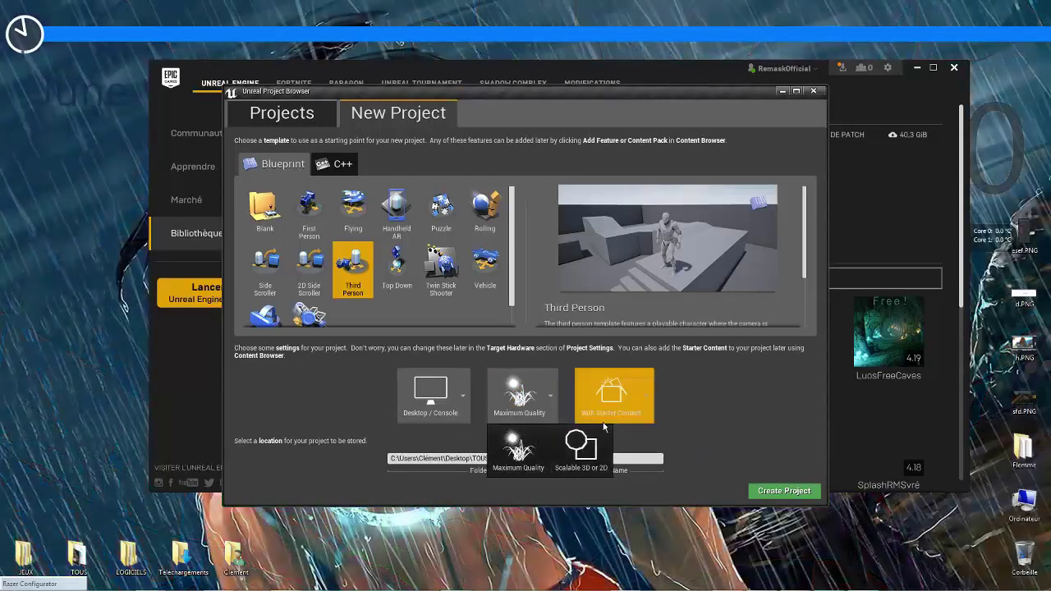
click(645, 398)
click(767, 397)
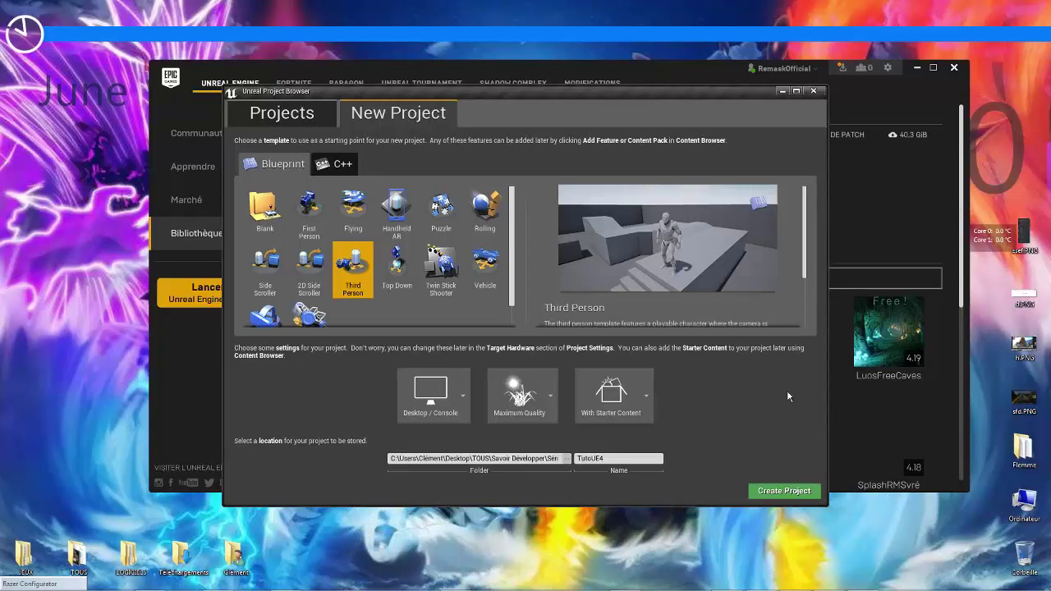
Keep With Starter Content for the project and create it.
click(628, 411)
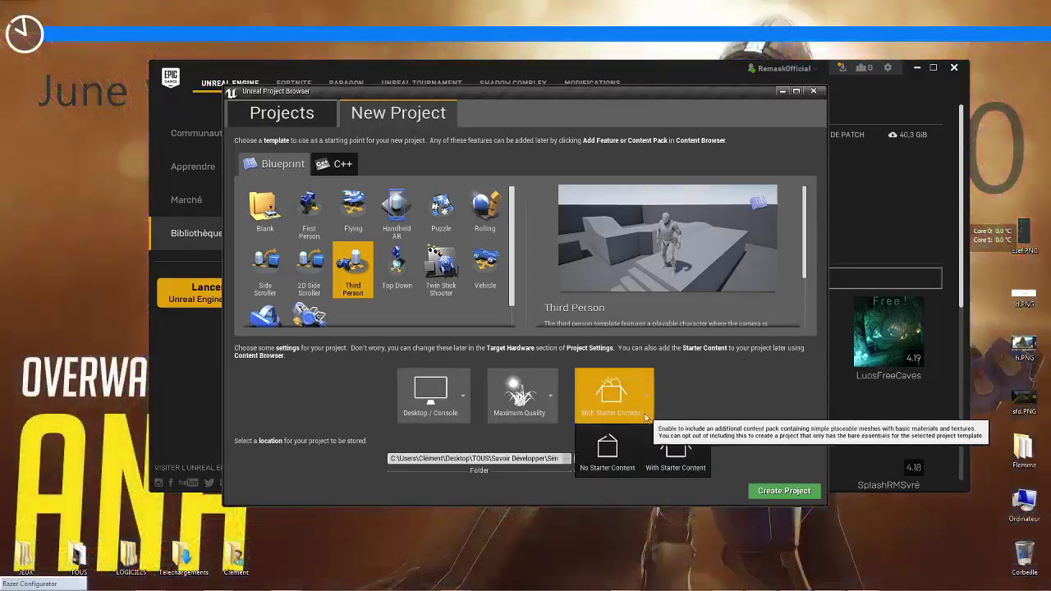
click(688, 419)
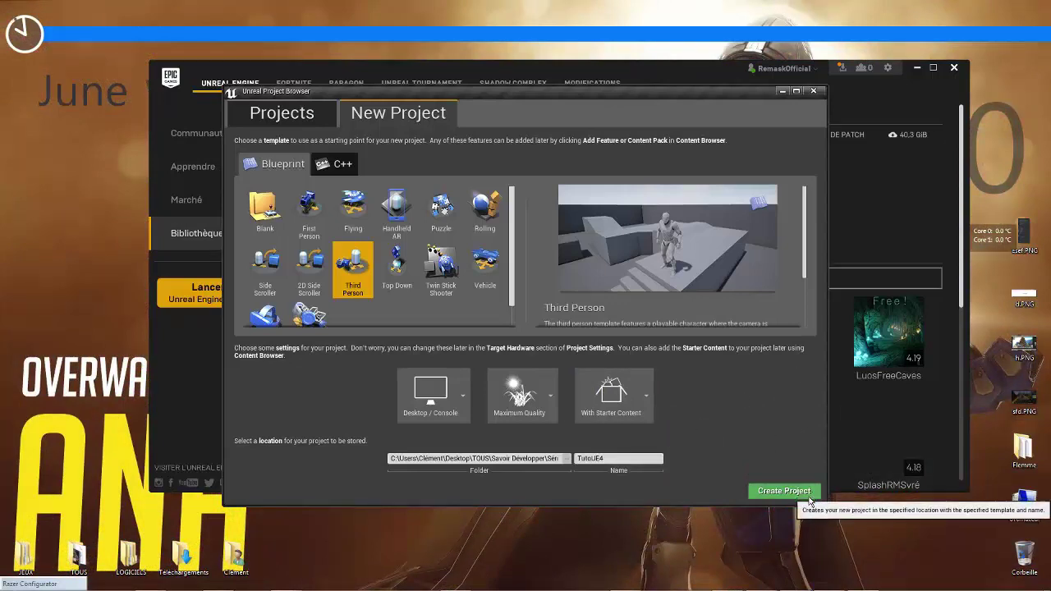
click(784, 491)
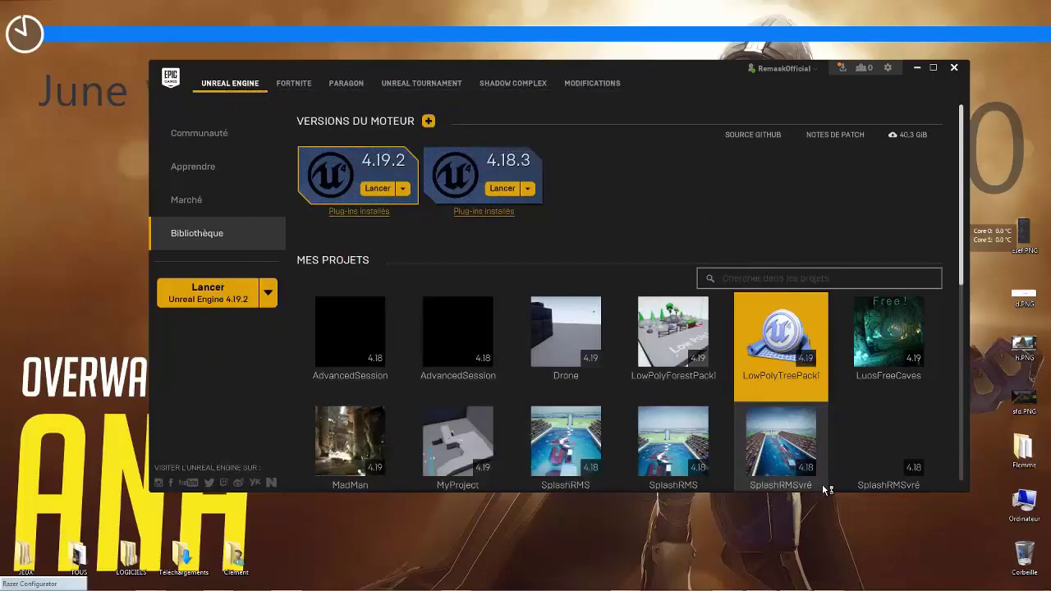
drag(689, 82, 667, 86)
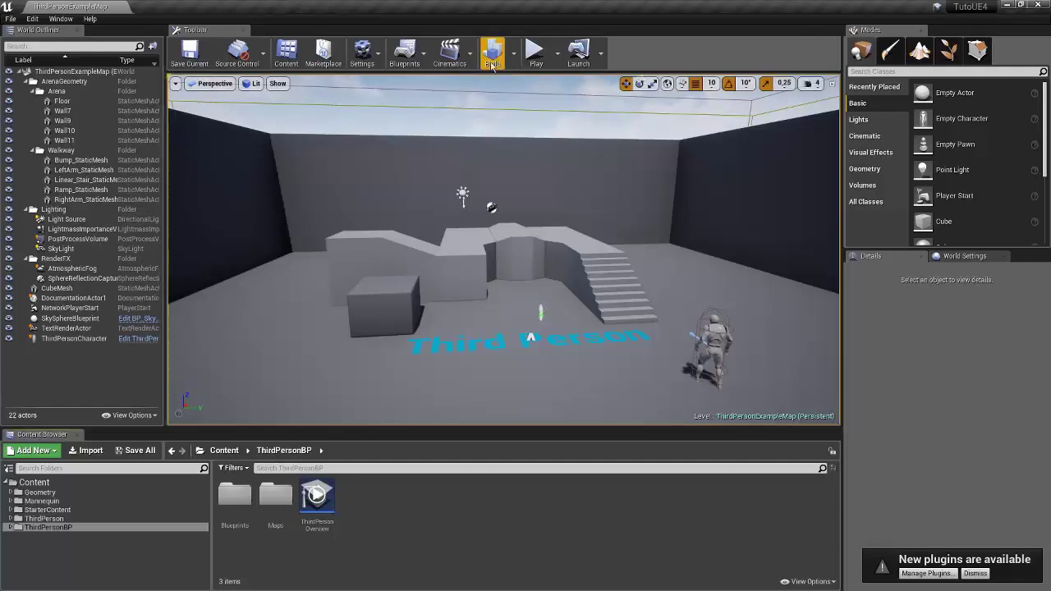
Look around the Third Person example level in the perspective viewport.
right_drag(568, 207, 352, 173)
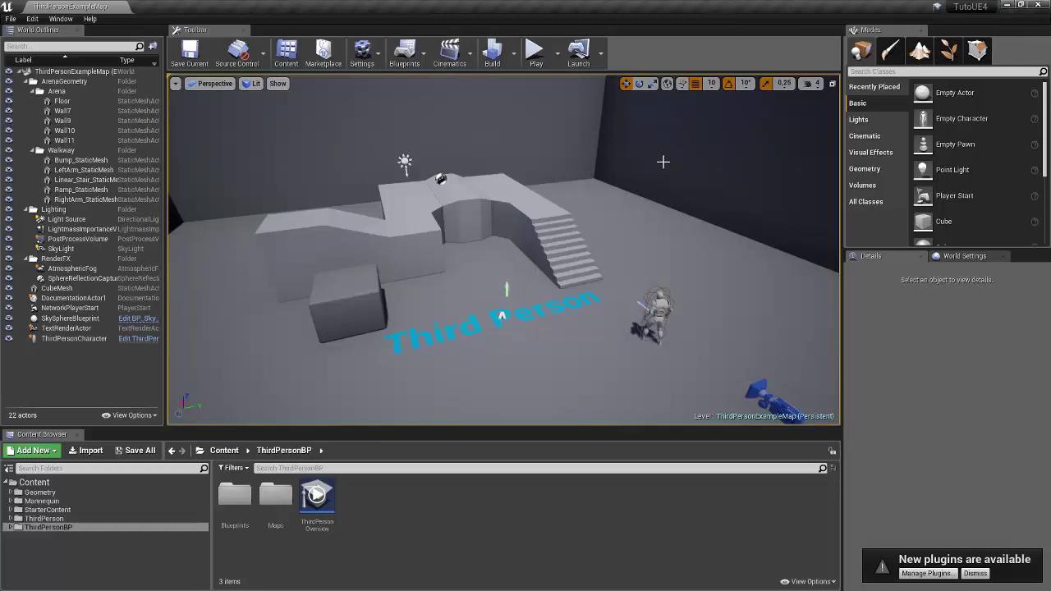
scroll(663, 162, up, 1)
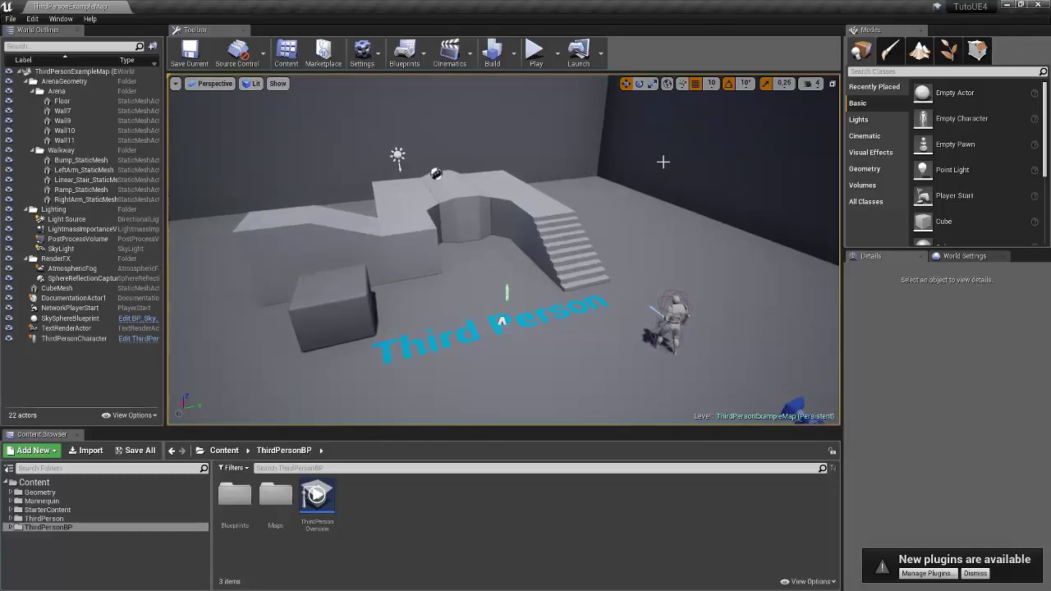